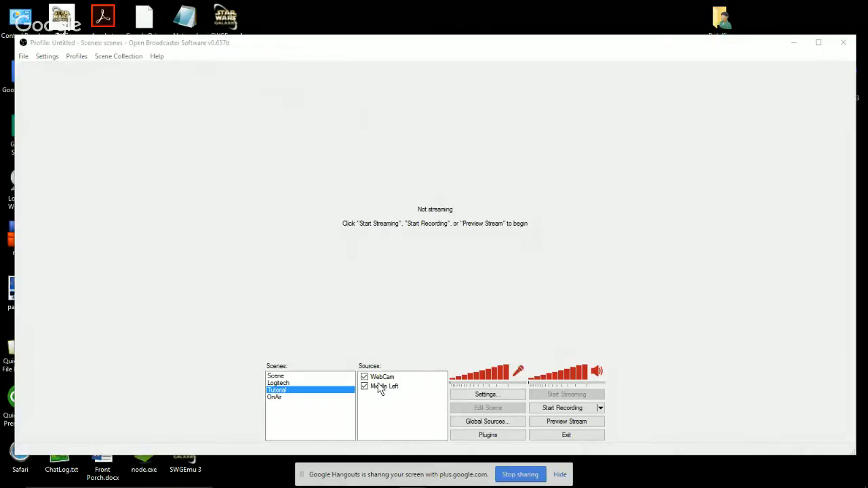
Set the Middle Left source to capture monitor 3
{"action": "right_click", "coordinate": [380, 386]}
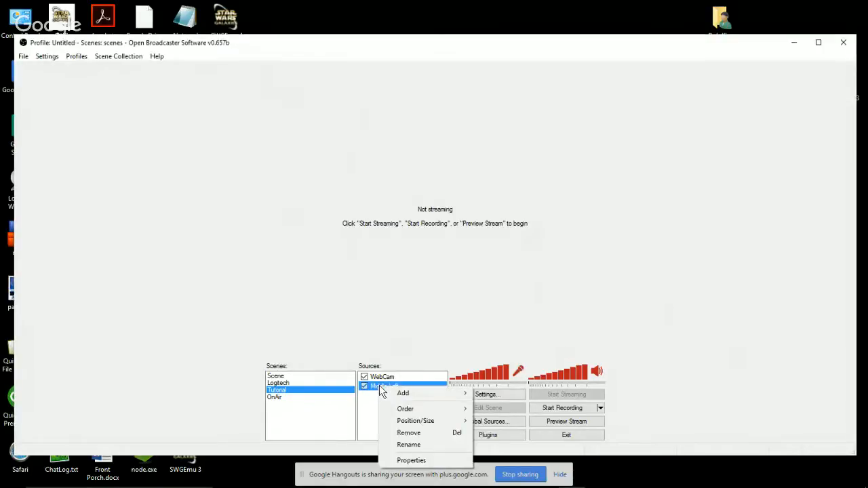
{"action": "left_click", "coordinate": [417, 461]}
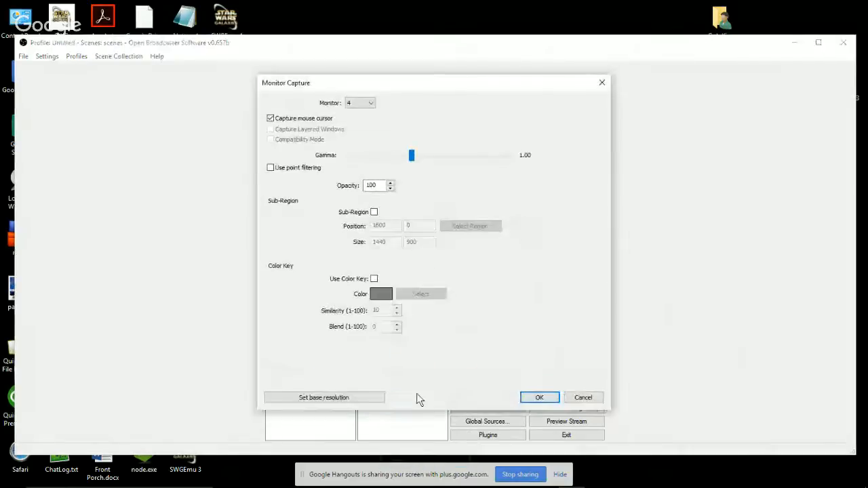
{"action": "left_click", "coordinate": [371, 104]}
{"action": "left_click", "coordinate": [362, 126]}
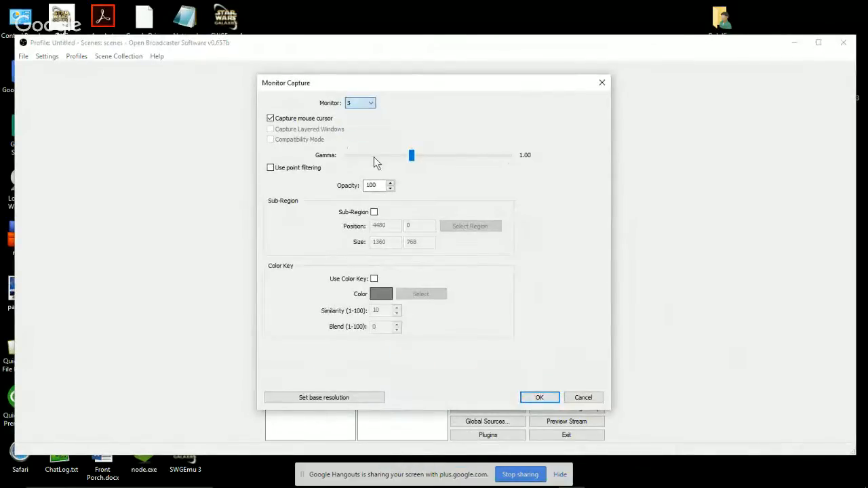
{"action": "left_click", "coordinate": [540, 398]}
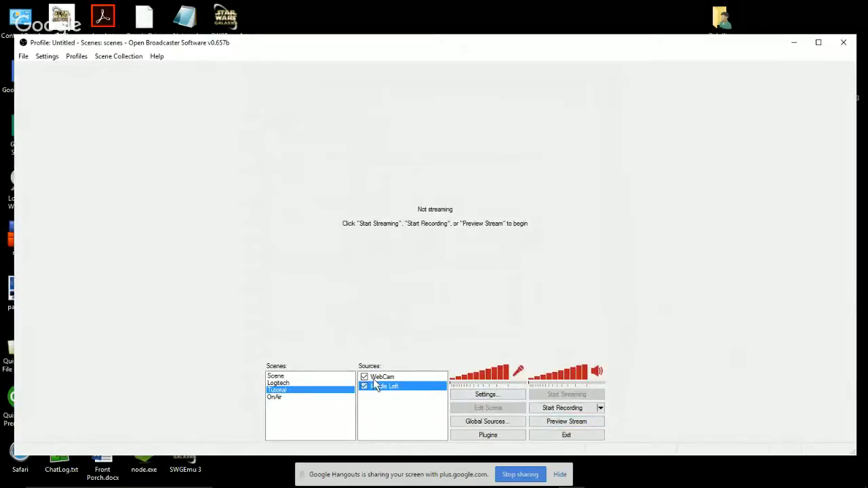
Hide the WebCam source and check the monitor capture in a short stream preview
{"action": "left_click", "coordinate": [364, 377]}
{"action": "left_click", "coordinate": [550, 423]}
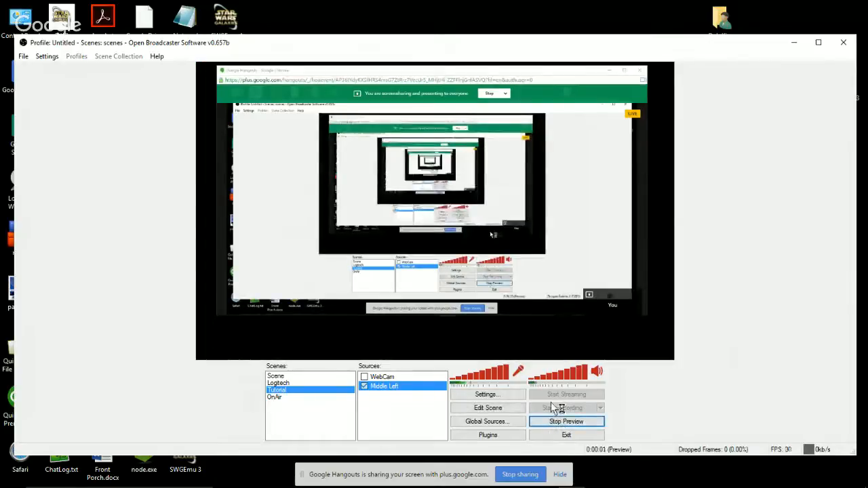
{"action": "left_click", "coordinate": [564, 421]}
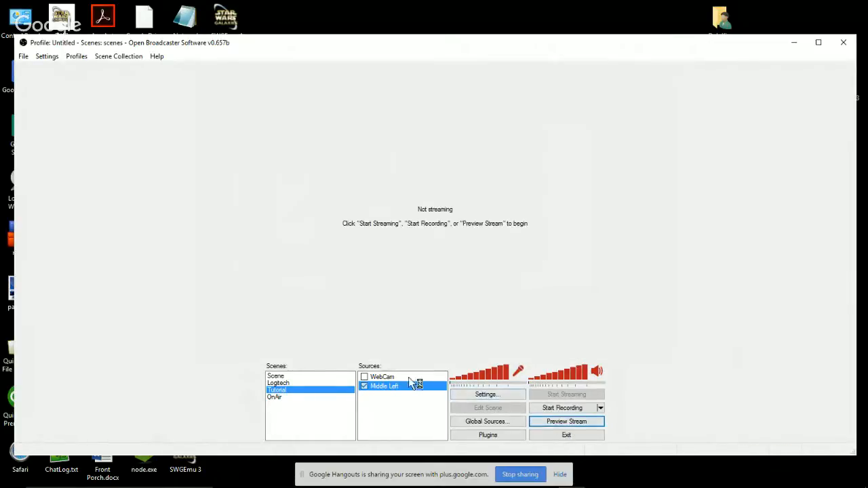
Switch the Middle Left source to the monitor showing Notepad and preview the stream
{"action": "right_click", "coordinate": [389, 386]}
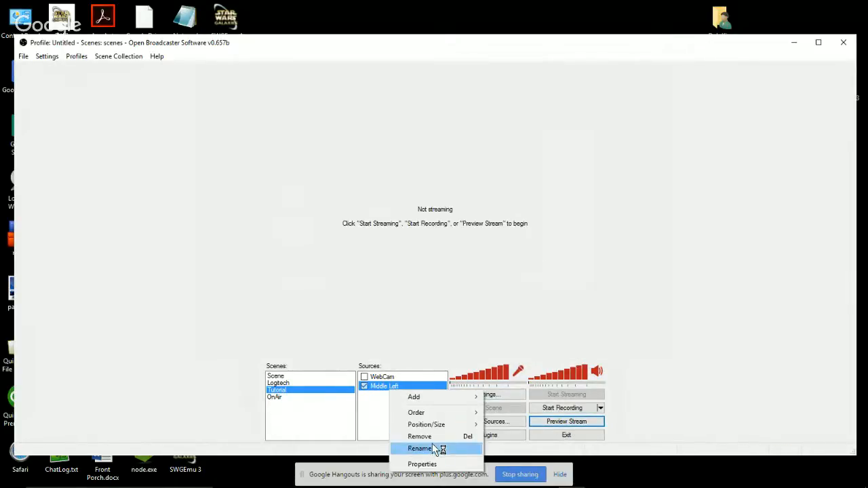
{"action": "left_click", "coordinate": [434, 464]}
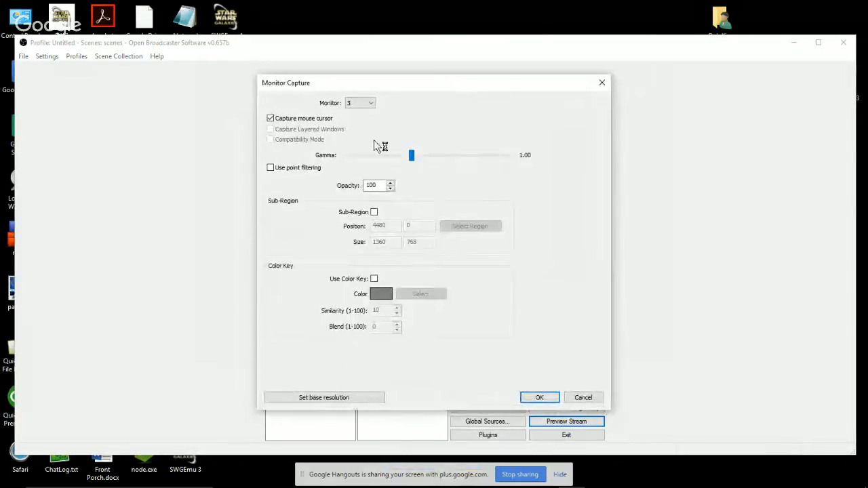
{"action": "left_click", "coordinate": [363, 119]}
{"action": "left_click", "coordinate": [539, 398]}
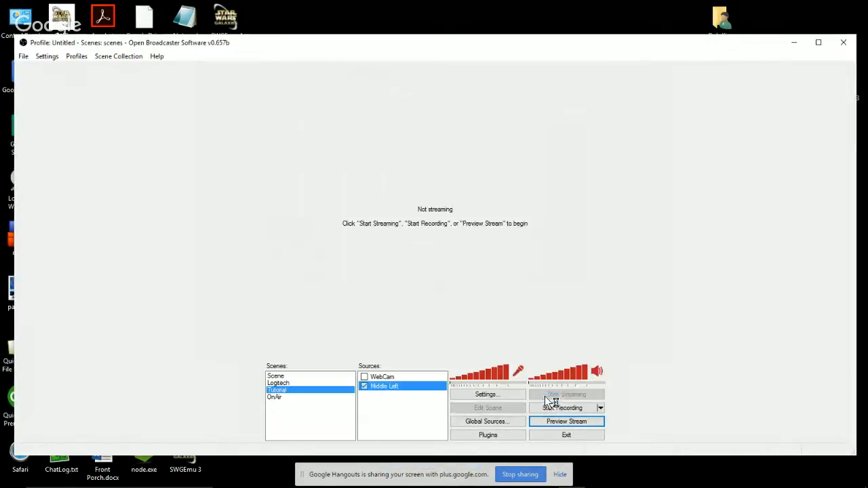
{"action": "left_click", "coordinate": [575, 424]}
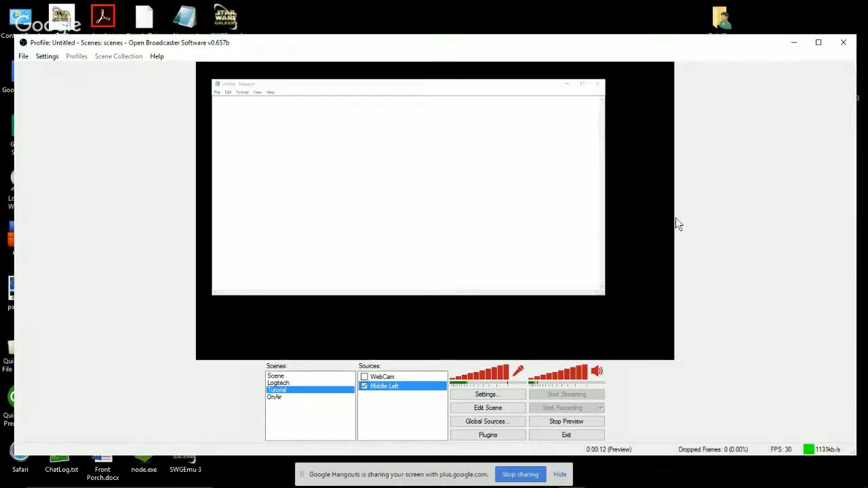
Stop the stream preview and show the WebCam source again
{"action": "left_click", "coordinate": [270, 116]}
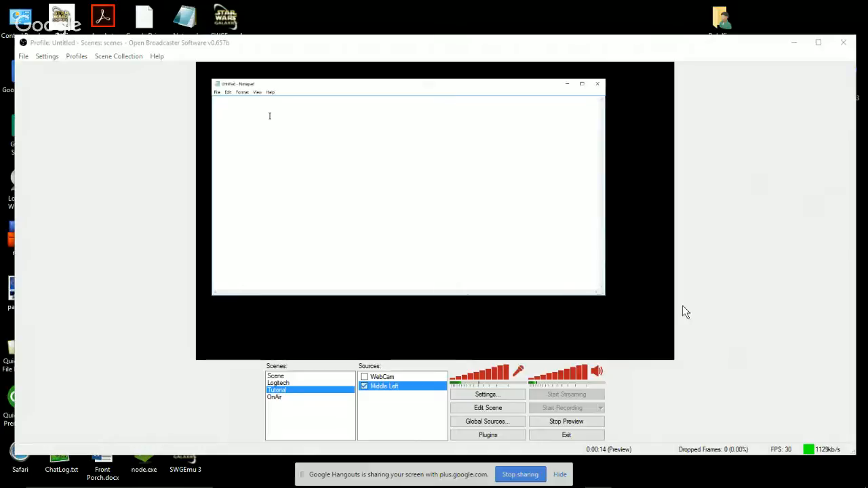
{"action": "left_click", "coordinate": [366, 385]}
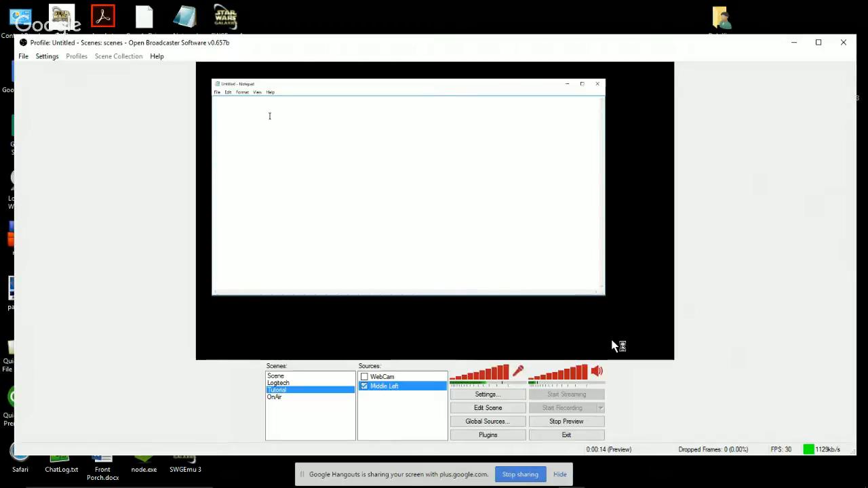
{"action": "left_click", "coordinate": [600, 420]}
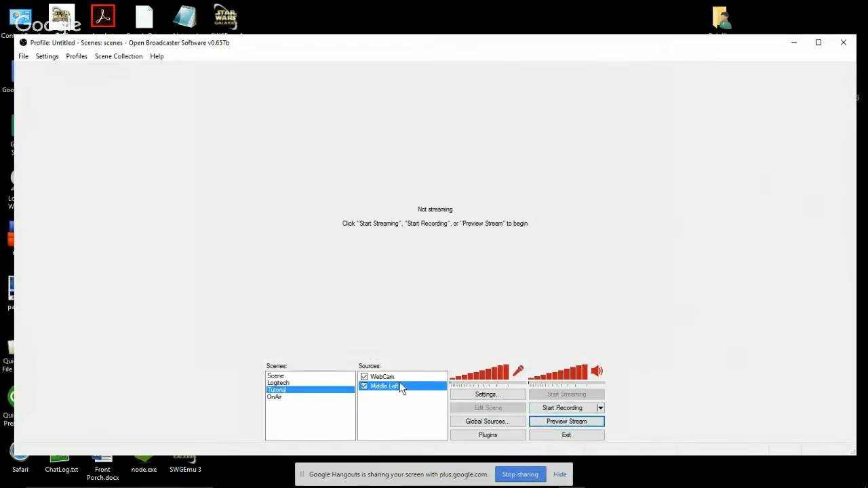
Preview the stream with the WebCam and Middle Left sources enabled, and stop the preview after checking it
{"action": "left_click", "coordinate": [560, 422]}
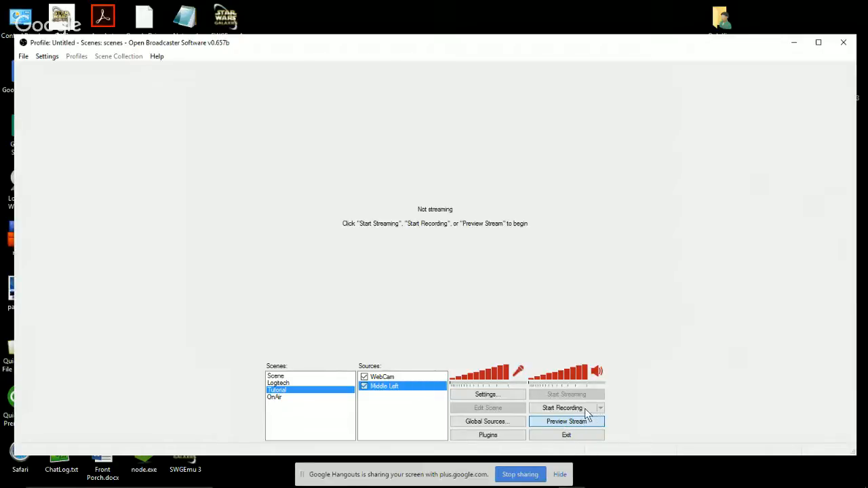
{"action": "left_click", "coordinate": [584, 421]}
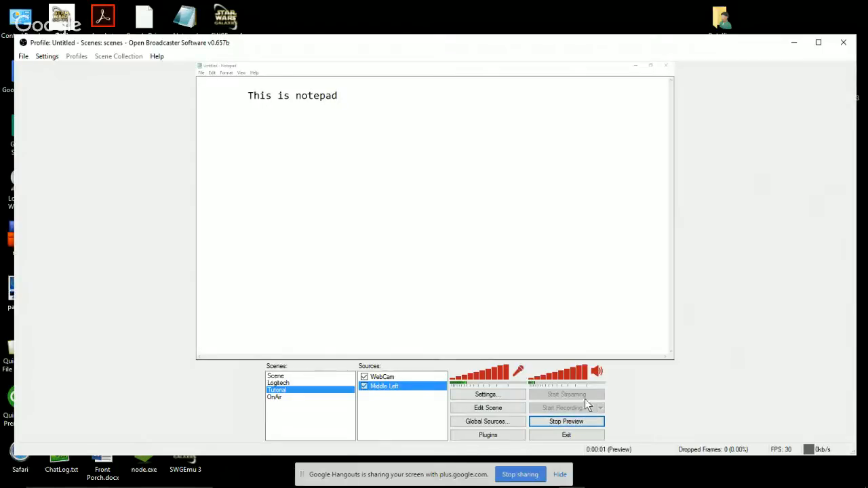
{"action": "left_click", "coordinate": [572, 421]}
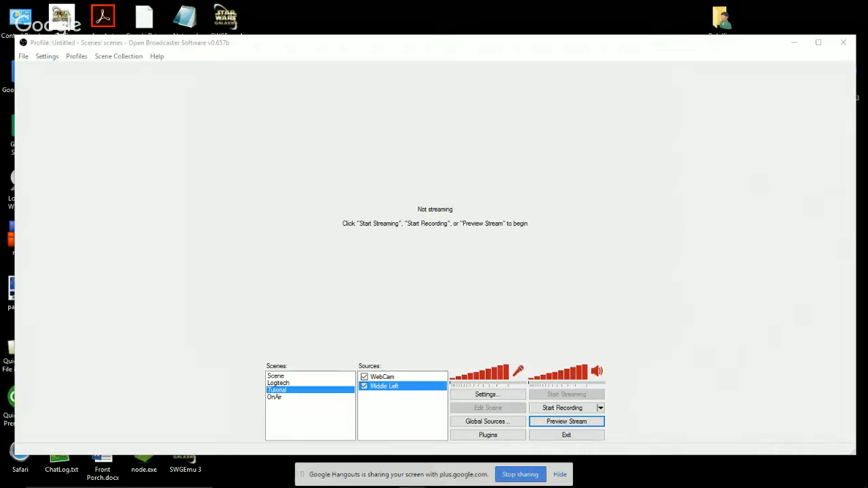
Select the WebCam source and start recording the Tutorial scene
{"action": "right_click", "coordinate": [392, 377]}
{"action": "left_click", "coordinate": [496, 335]}
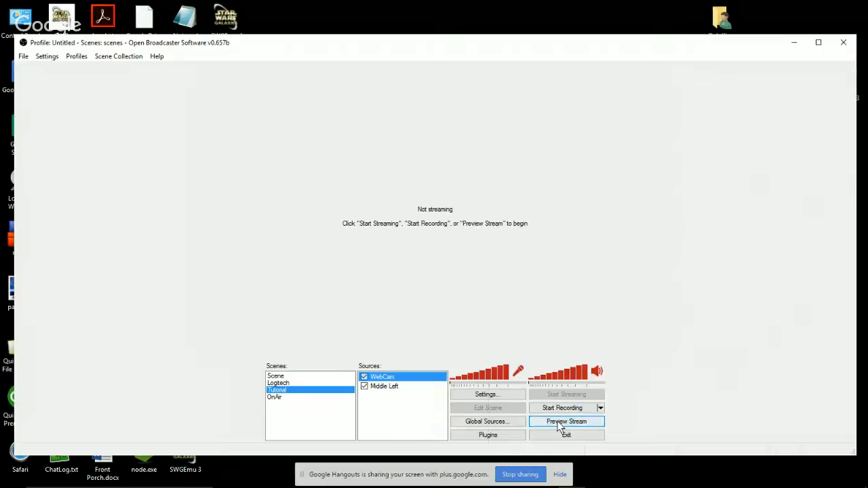
{"action": "left_click", "coordinate": [559, 409]}
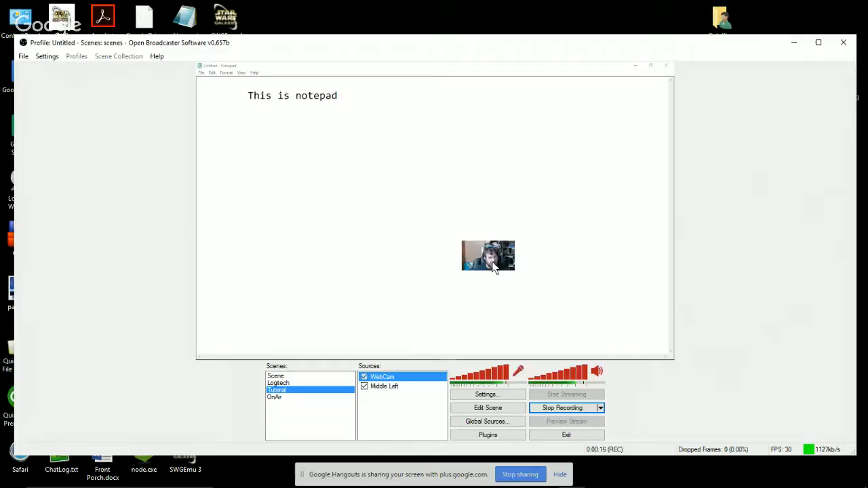
Move the webcam overlay around the corners of the scene, finishing in the scene's lower-right corner
{"action": "key", "text": "ctrl+Left"}
{"action": "key", "text": "ctrl+Right"}
{"action": "key", "text": "ctrl+Up"}
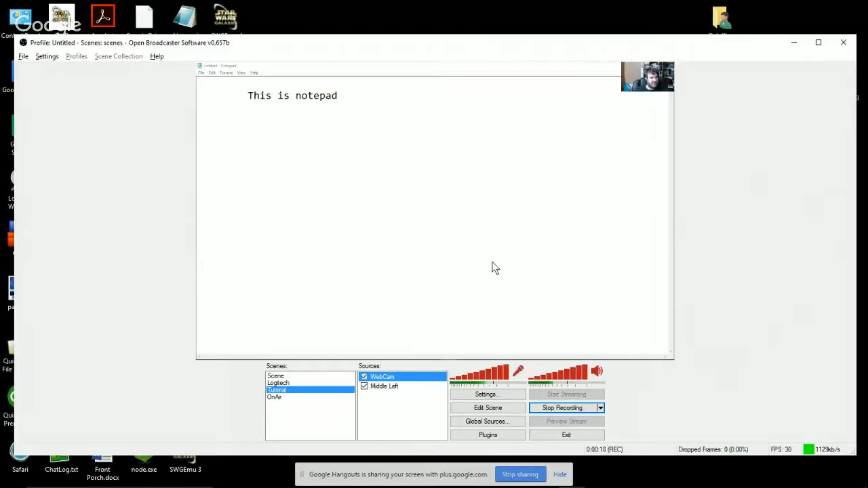
{"action": "key", "text": "ctrl+Left"}
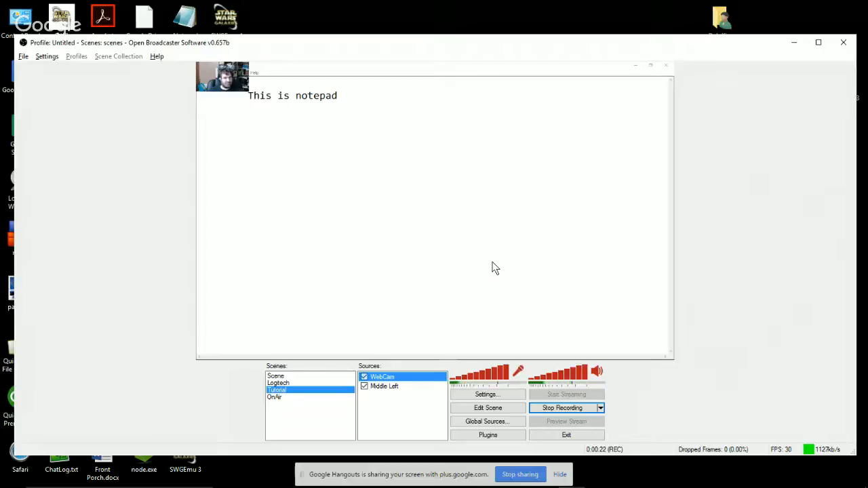
{"action": "key", "text": "ctrl+Down"}
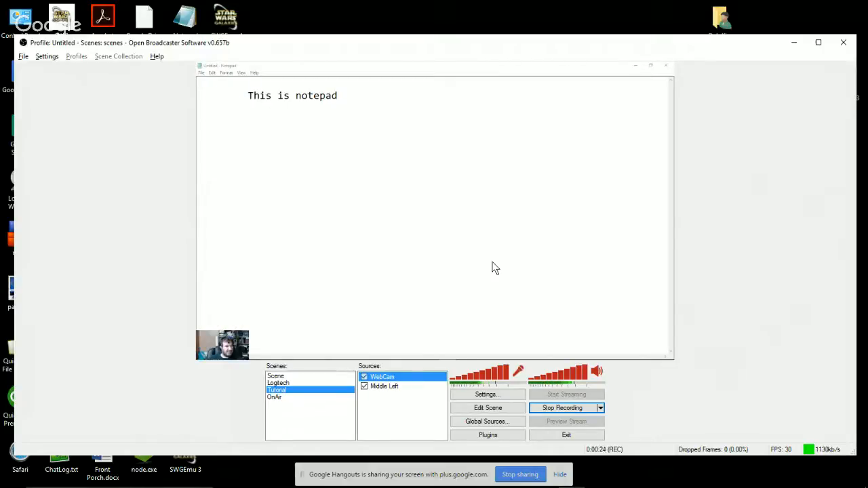
{"action": "key", "text": "ctrl+Right"}
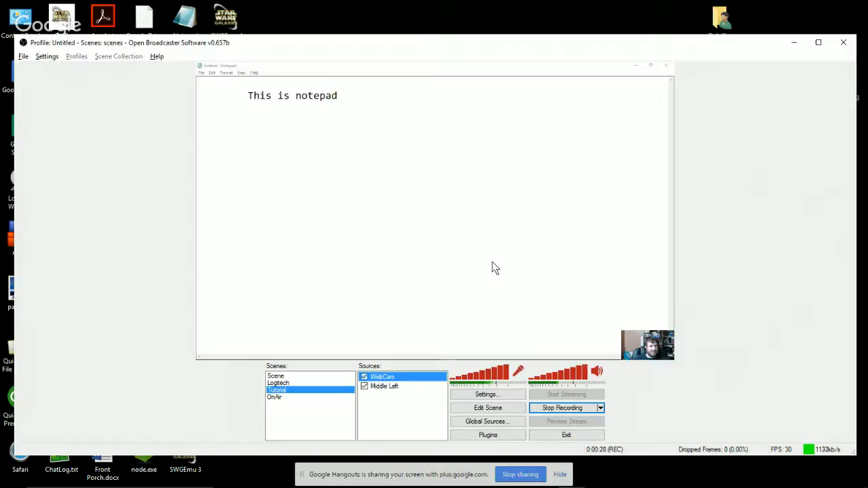
{"action": "key", "text": "ctrl+Up"}
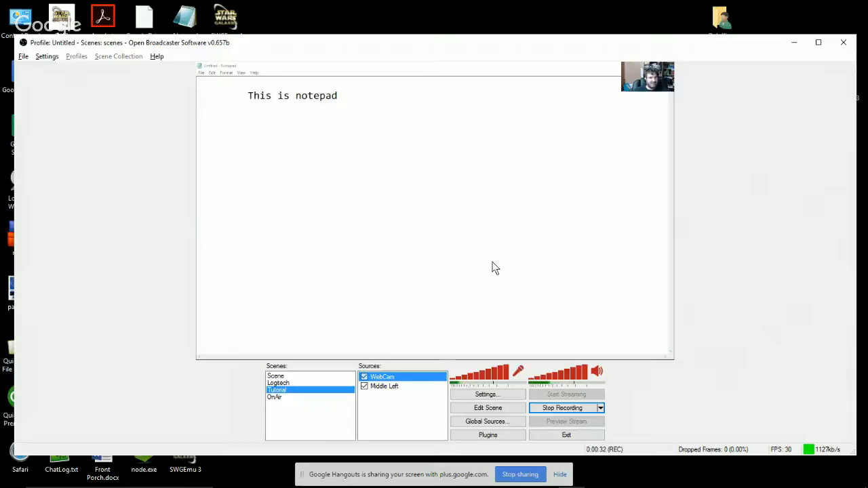
{"action": "key", "text": "ctrl+Down"}
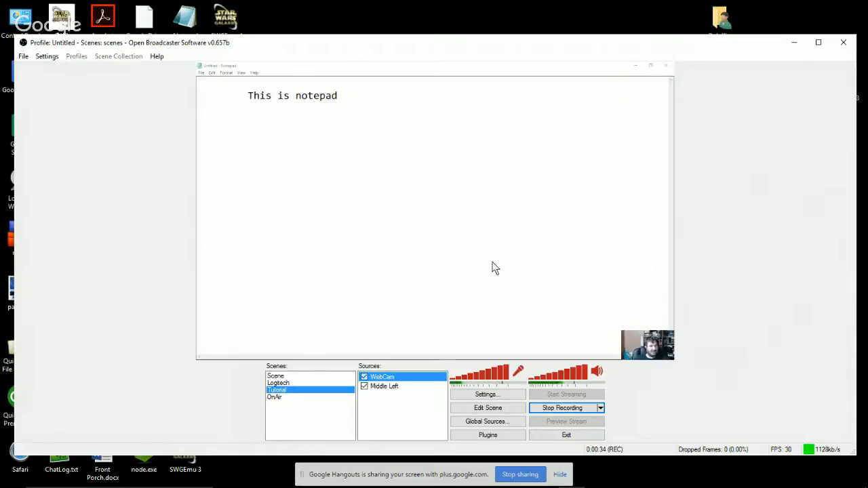
Center the webcam overlay in the scene
{"action": "right_click", "coordinate": [381, 375]}
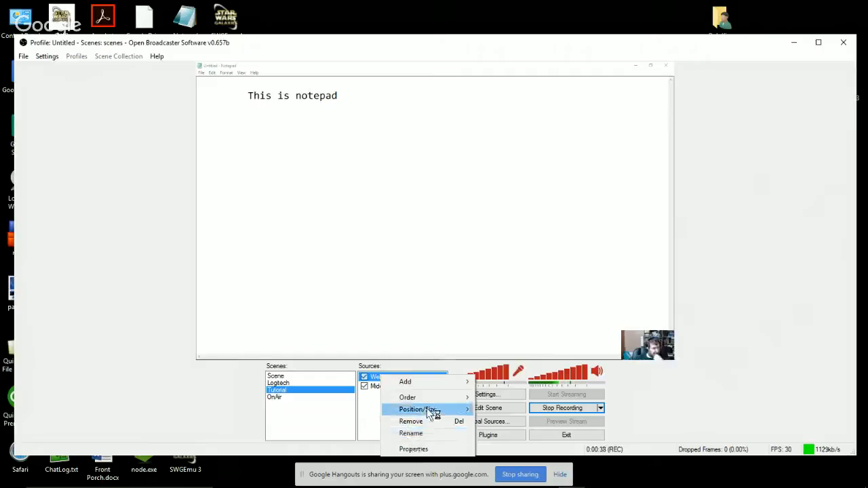
{"action": "mouse_move", "coordinate": [427, 409]}
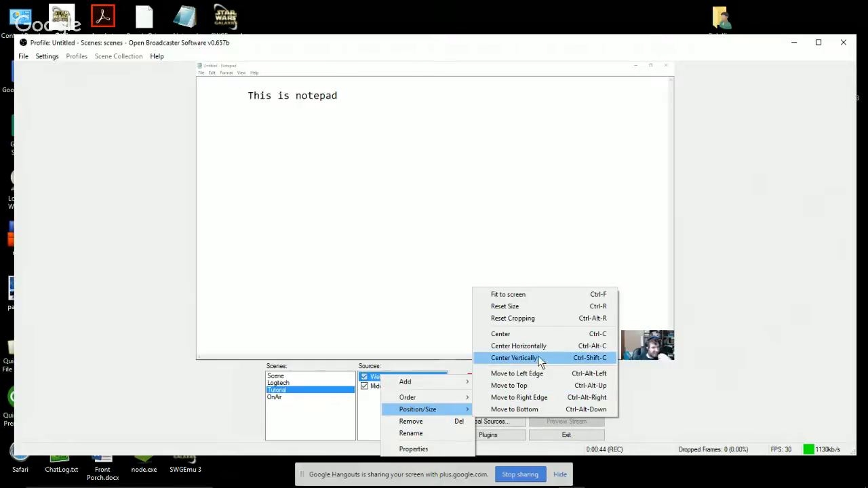
{"action": "left_click", "coordinate": [562, 219]}
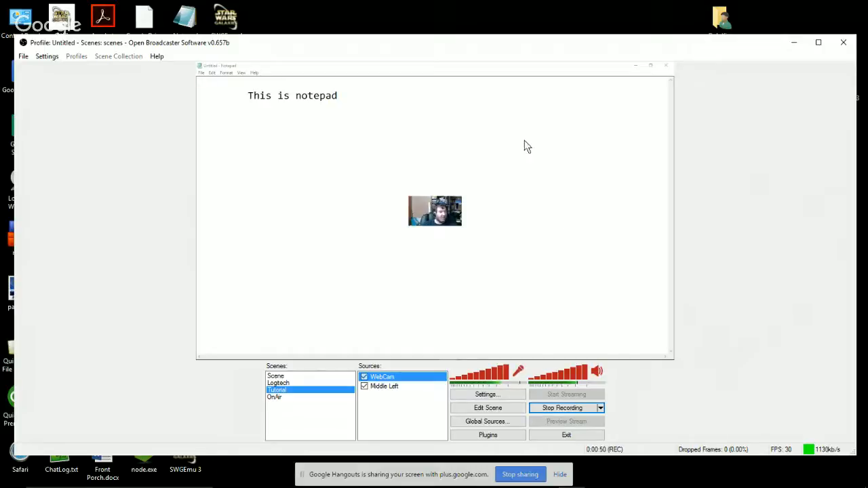
Switch to Notepad, add the line "I am typing in notepad but you can still see me", and return to Open Broadcaster Software
{"action": "left_click", "coordinate": [267, 124]}
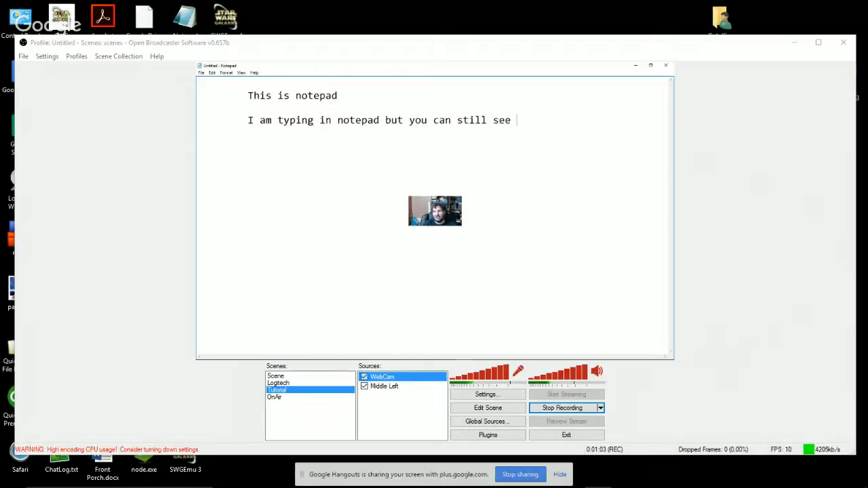
{"action": "type", "text": "me"}
{"action": "key", "text": "Return"}
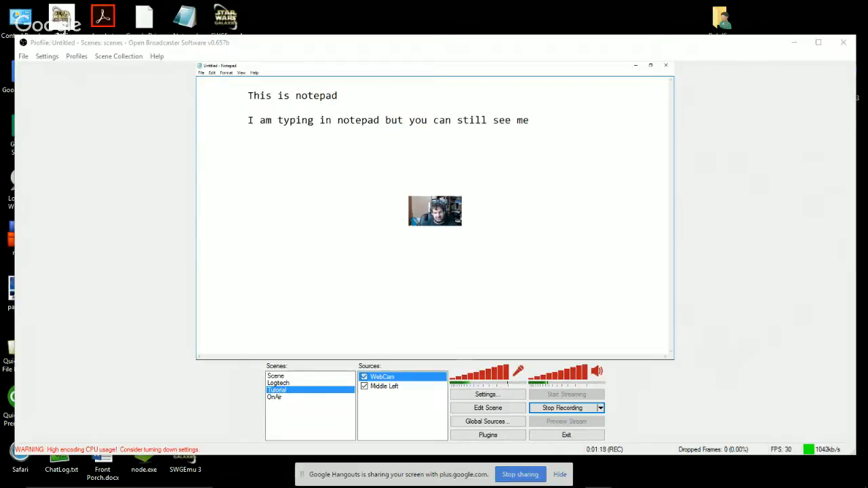
{"action": "key", "text": "alt+Tab"}
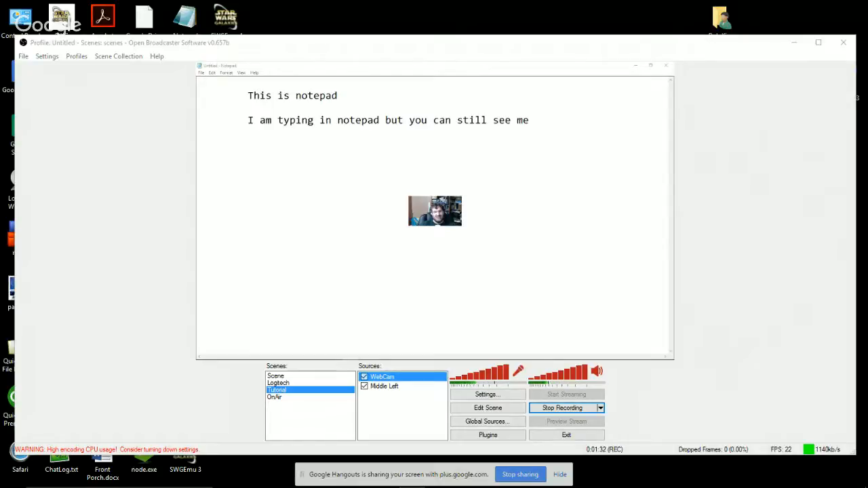
Set the WebCam source's custom resolution to 432x240 and center the enlarged overlay in the scene
{"action": "right_click", "coordinate": [379, 380]}
{"action": "left_click", "coordinate": [413, 449]}
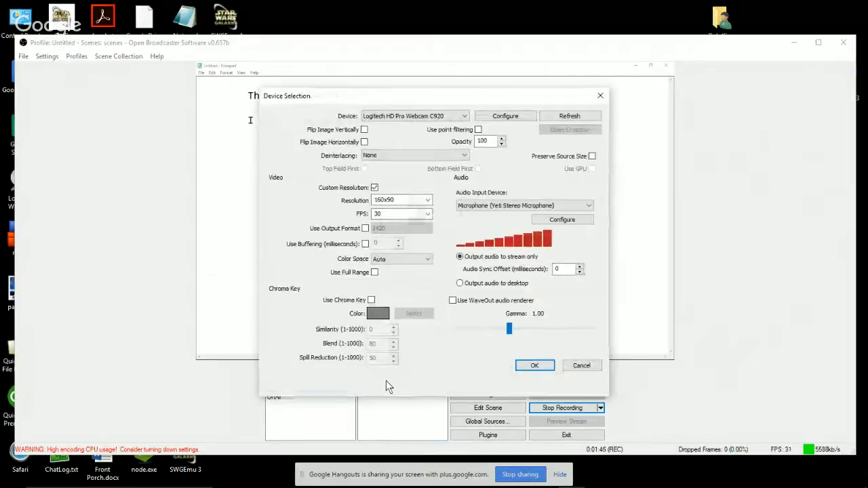
{"action": "left_click", "coordinate": [427, 201]}
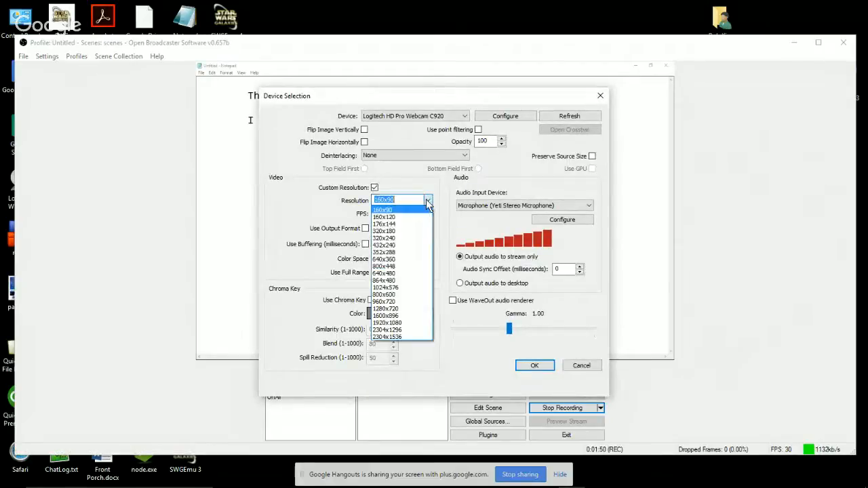
{"action": "left_click", "coordinate": [399, 249]}
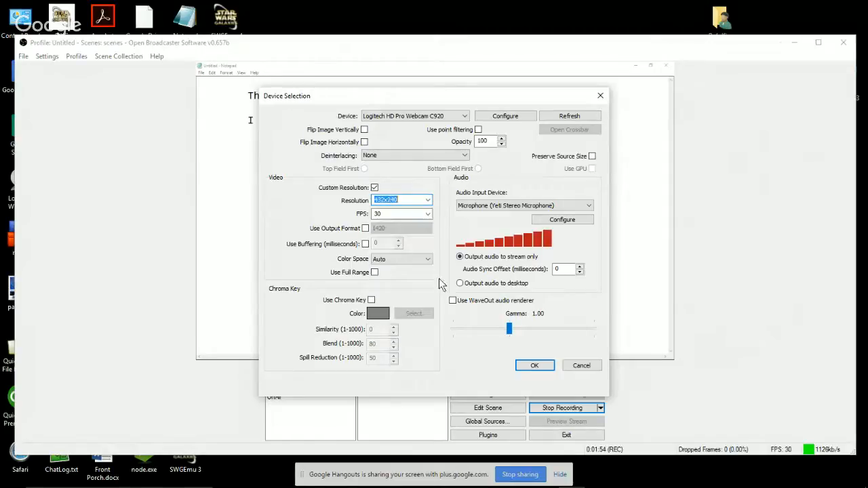
{"action": "left_click", "coordinate": [534, 367]}
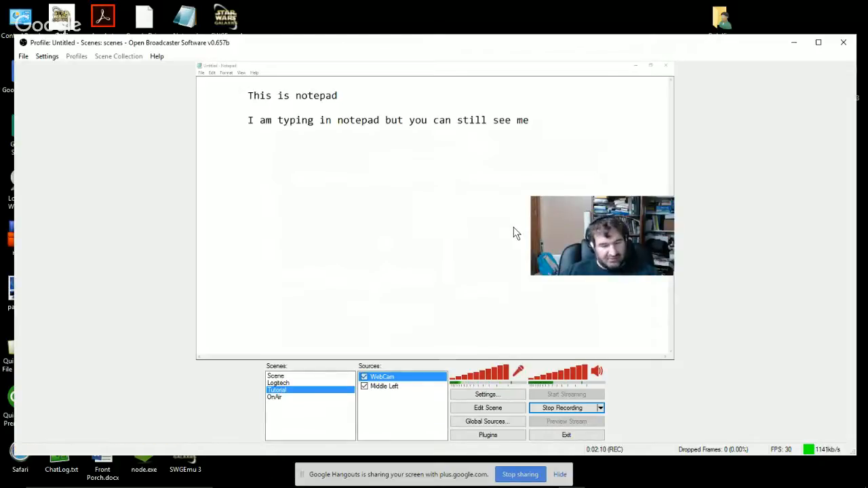
{"action": "key", "text": "ctrl+c"}
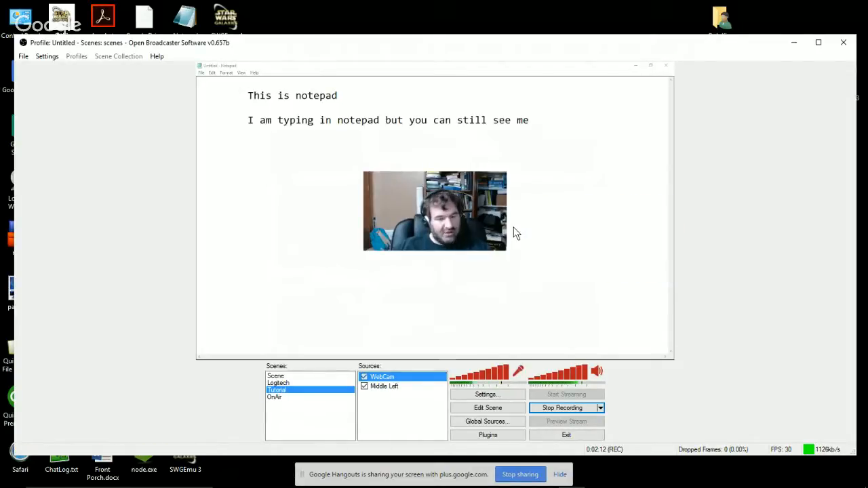
Move the enlarged webcam overlay between the corners of the scene, finishing in the scene's lower-left corner
{"action": "key", "text": "ctrl+Down"}
{"action": "key", "text": "ctrl+Left"}
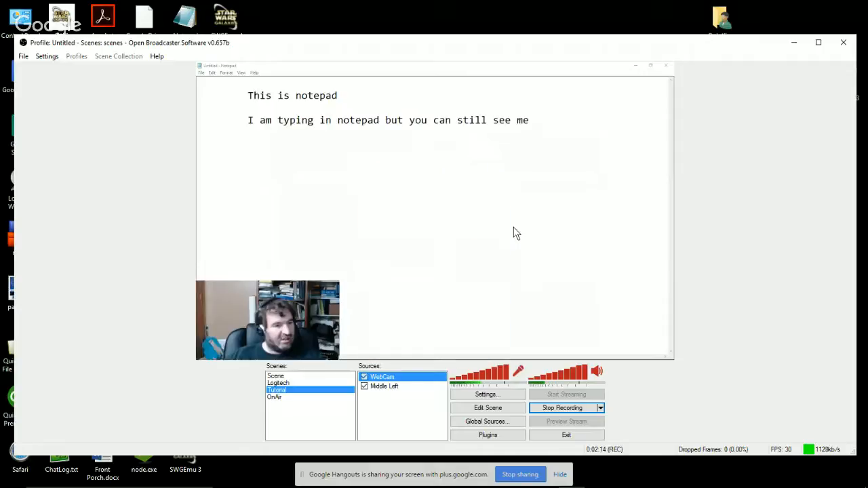
{"action": "key", "text": "ctrl+Right"}
{"action": "key", "text": "ctrl+Up"}
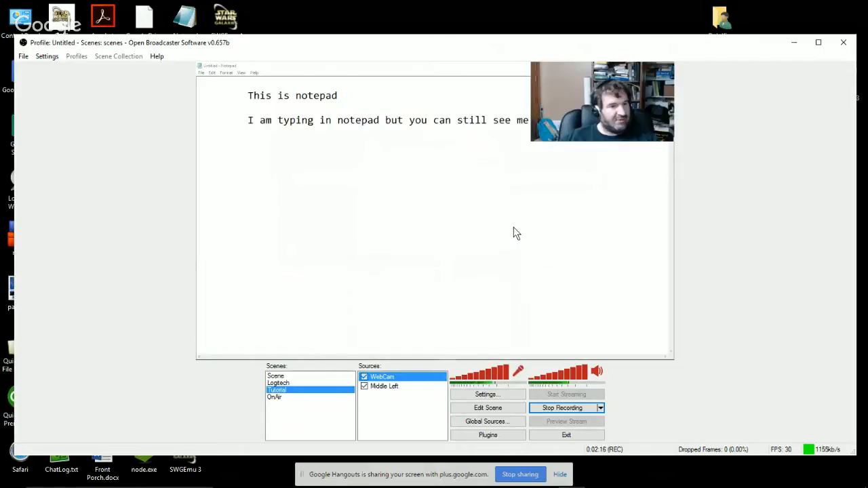
{"action": "key", "text": "ctrl+Down"}
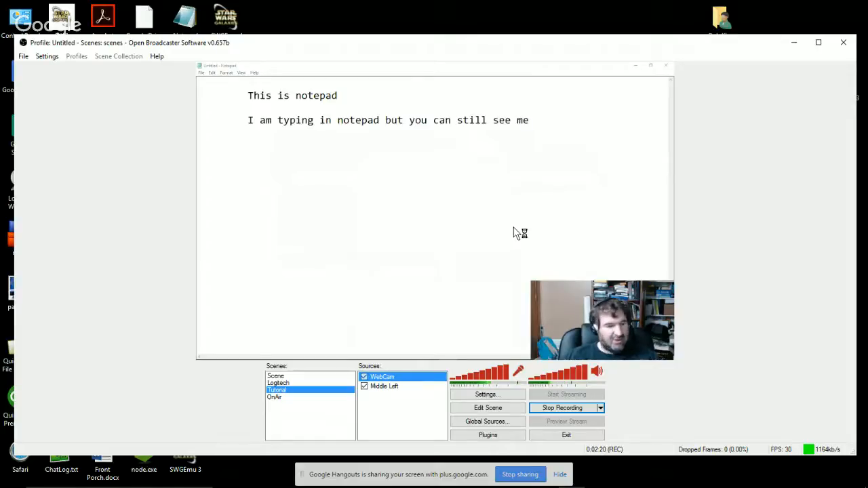
{"action": "key", "text": "ctrl+Left"}
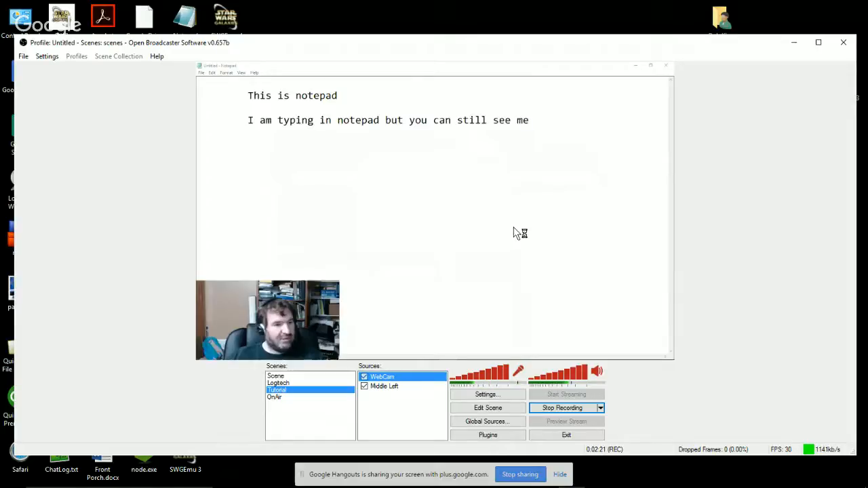
Set the WebCam source's custom resolution to 640x360 in its properties and apply the change
{"action": "right_click", "coordinate": [389, 378]}
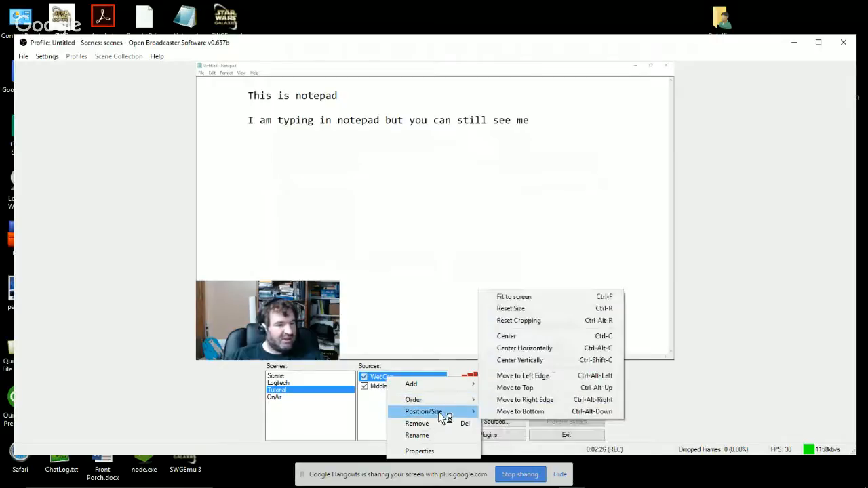
{"action": "left_click", "coordinate": [429, 451]}
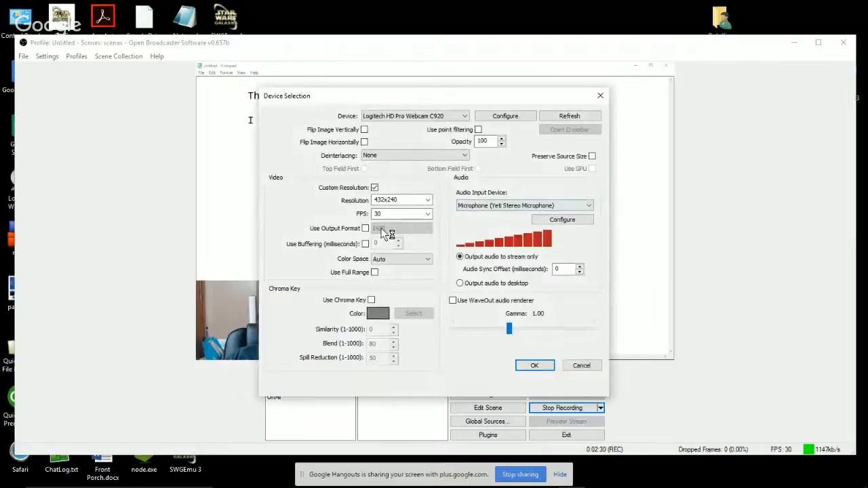
{"action": "double_click", "coordinate": [372, 199]}
{"action": "left_click", "coordinate": [428, 200]}
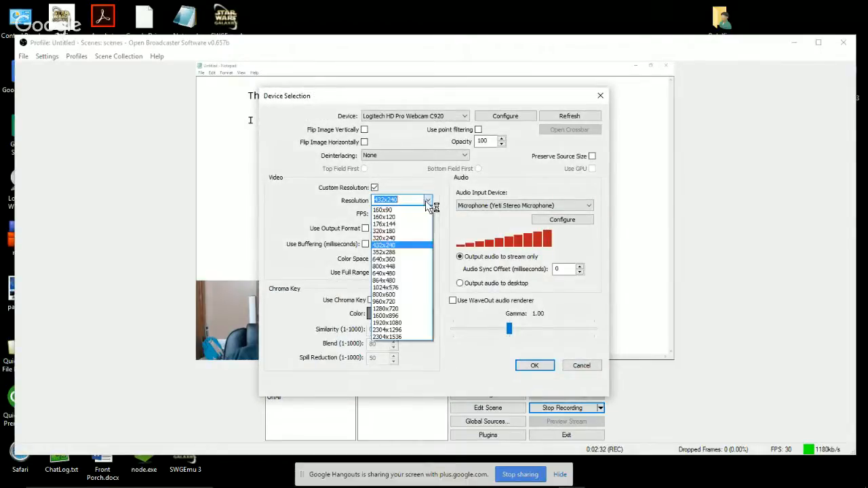
{"action": "left_click", "coordinate": [396, 259]}
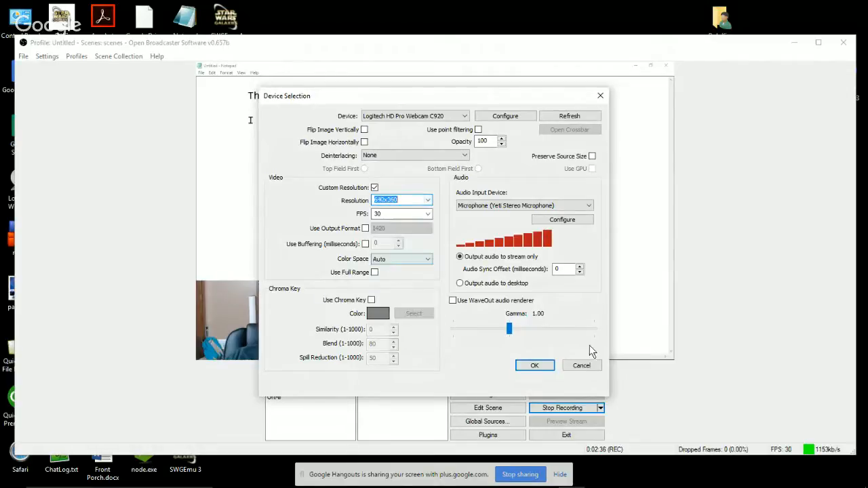
{"action": "left_click", "coordinate": [546, 367]}
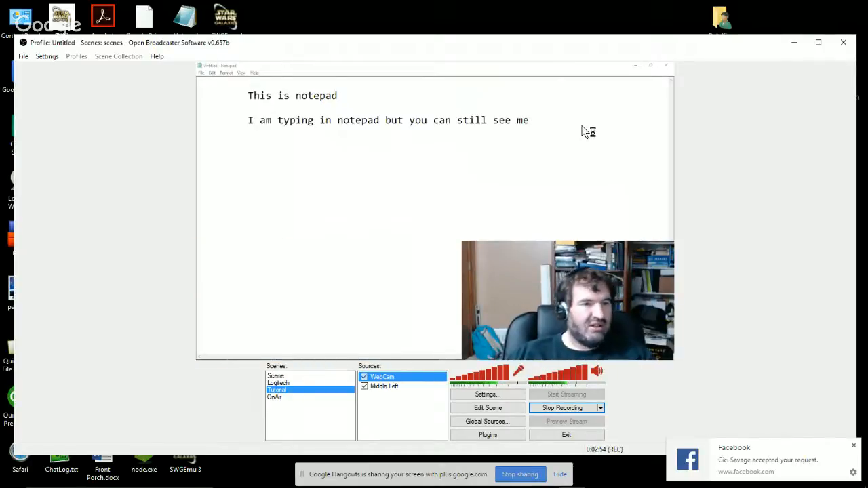
Move the Open Broadcaster Software window almost completely off the desktop's right edge to clear the desktop
{"action": "left_click_drag", "start_coordinate": [557, 46], "coordinate": [510, 38]}
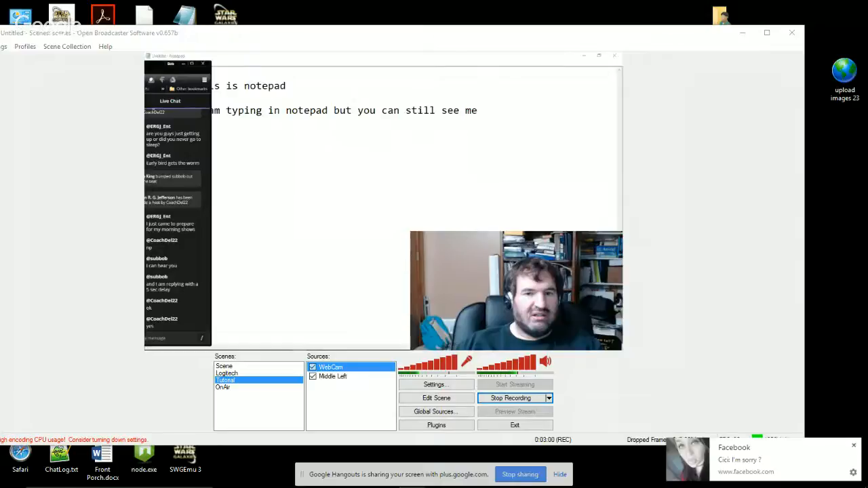
{"action": "left_click_drag", "start_coordinate": [577, 39], "coordinate": [867, 44]}
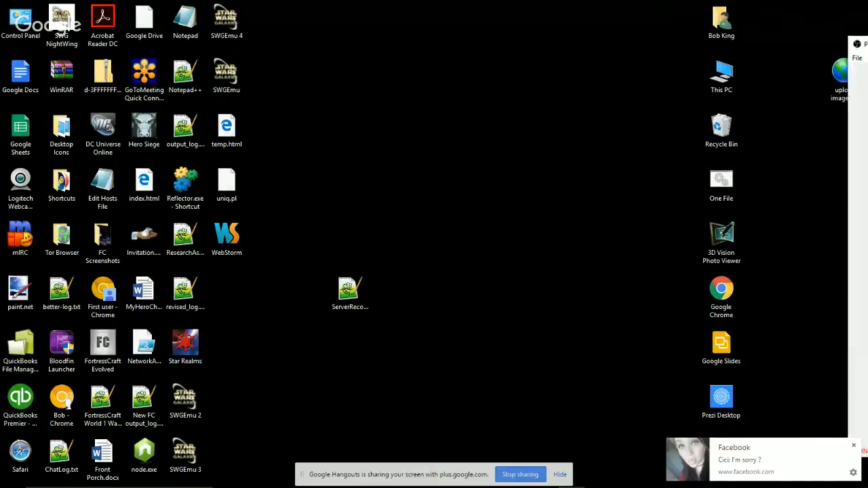